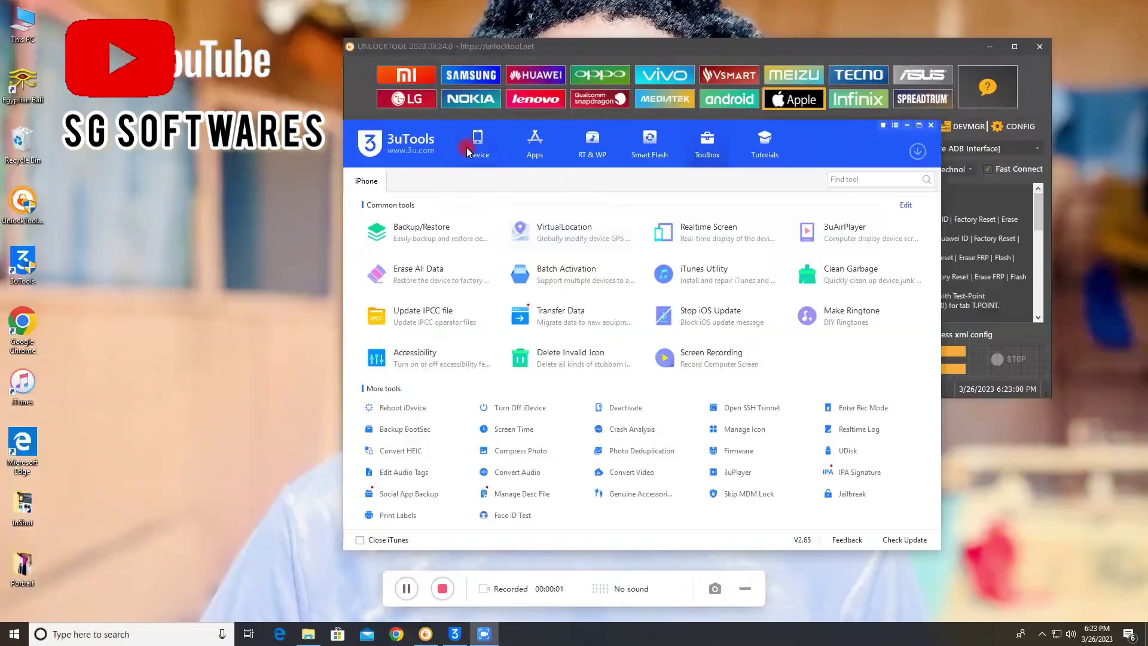
Start Skip MDM Lock on the connected iPhone 6 Plus, beginning the supervision-lock skip at 2%
{"action": "left_click", "coordinate": [474, 143]}
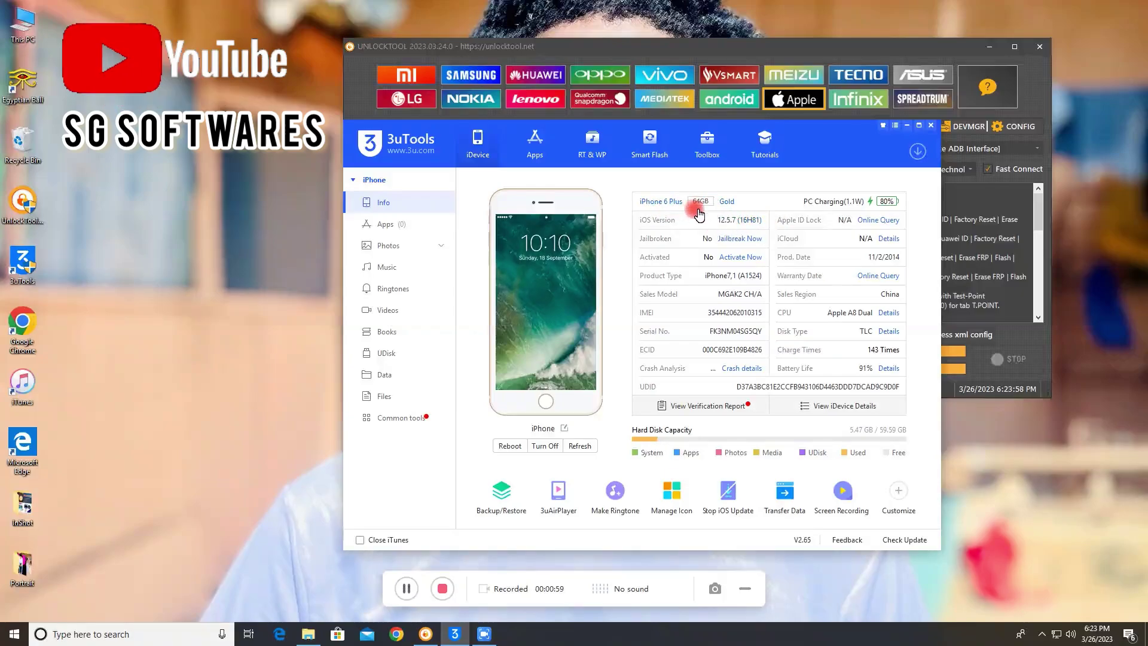
{"action": "left_click", "coordinate": [789, 104]}
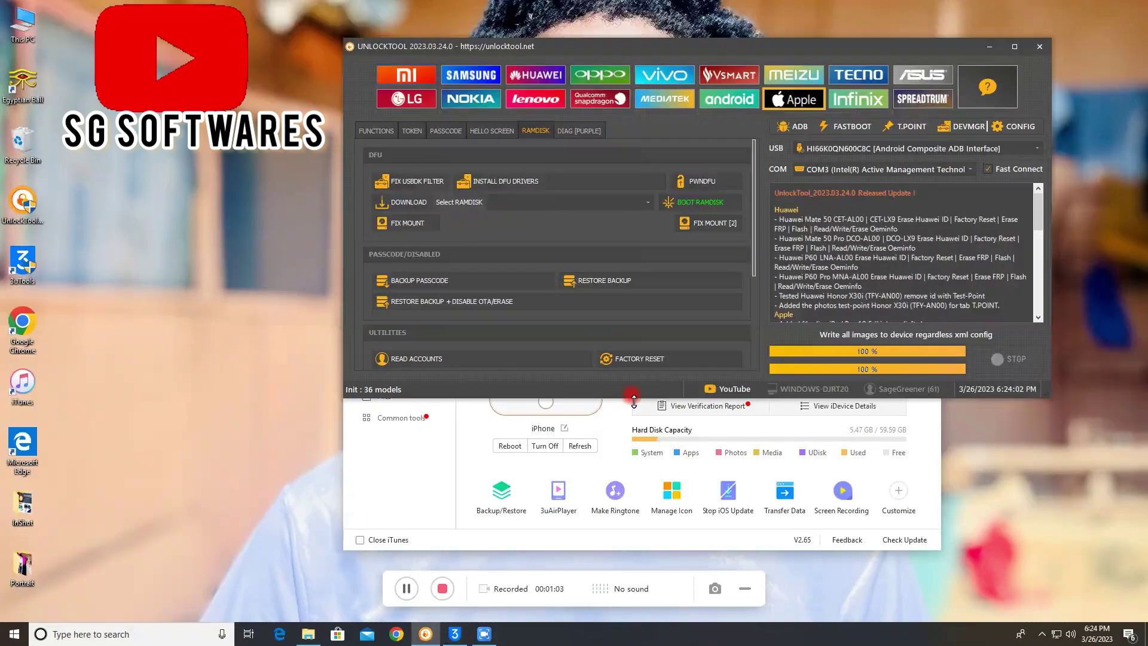
{"action": "left_click", "coordinate": [425, 467]}
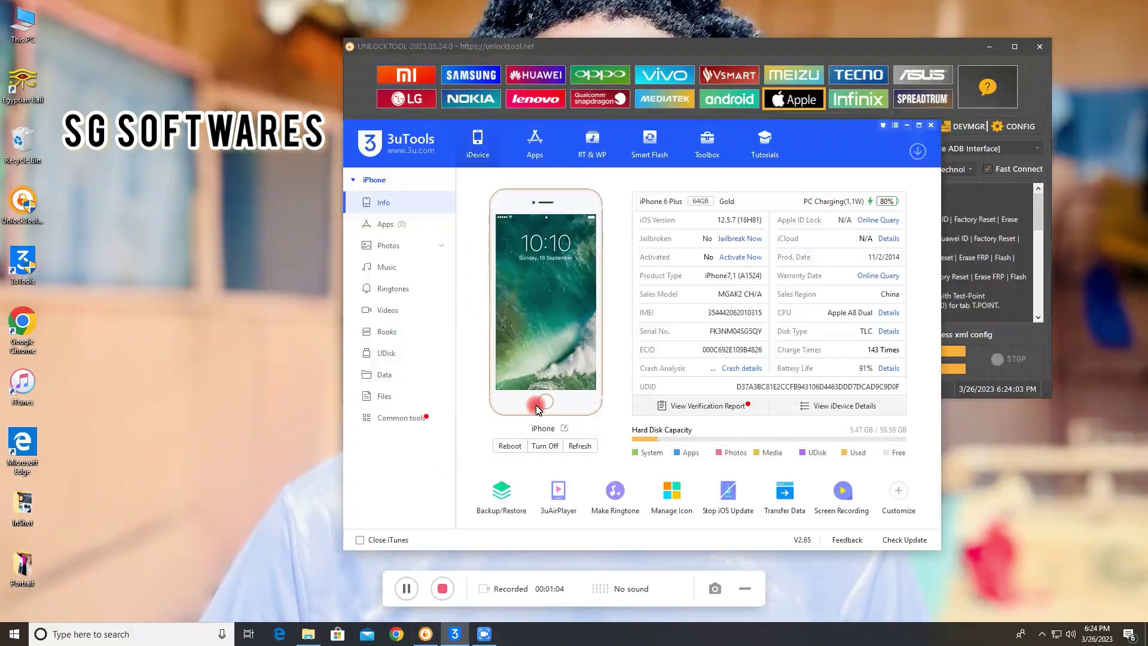
{"action": "left_click", "coordinate": [720, 152]}
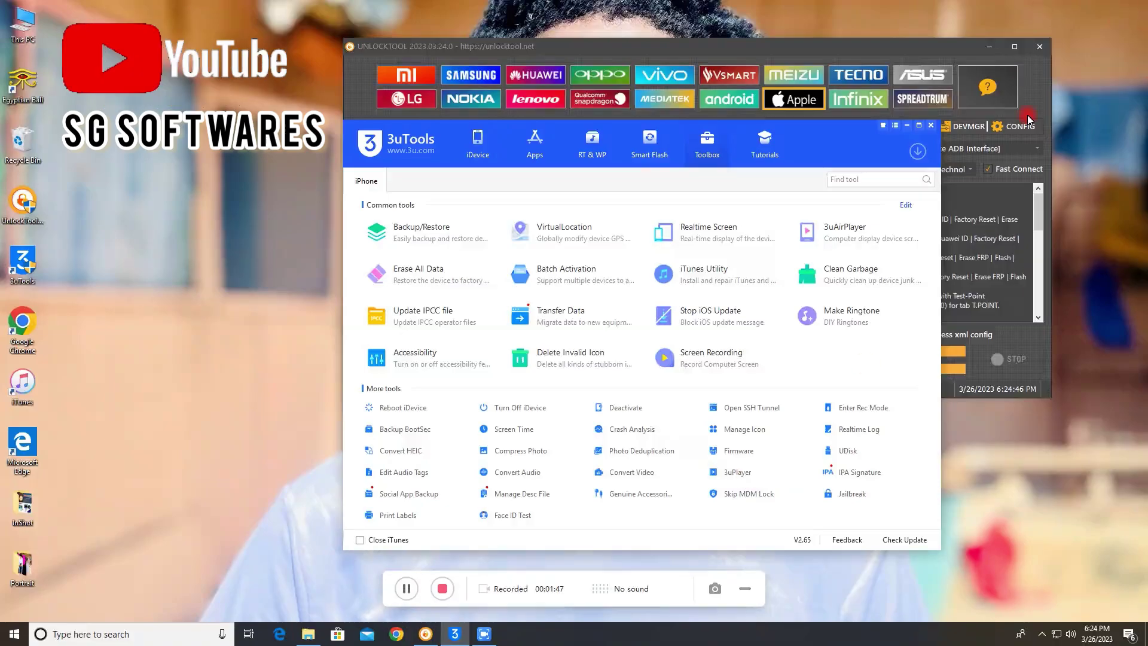
{"action": "left_click", "coordinate": [758, 496]}
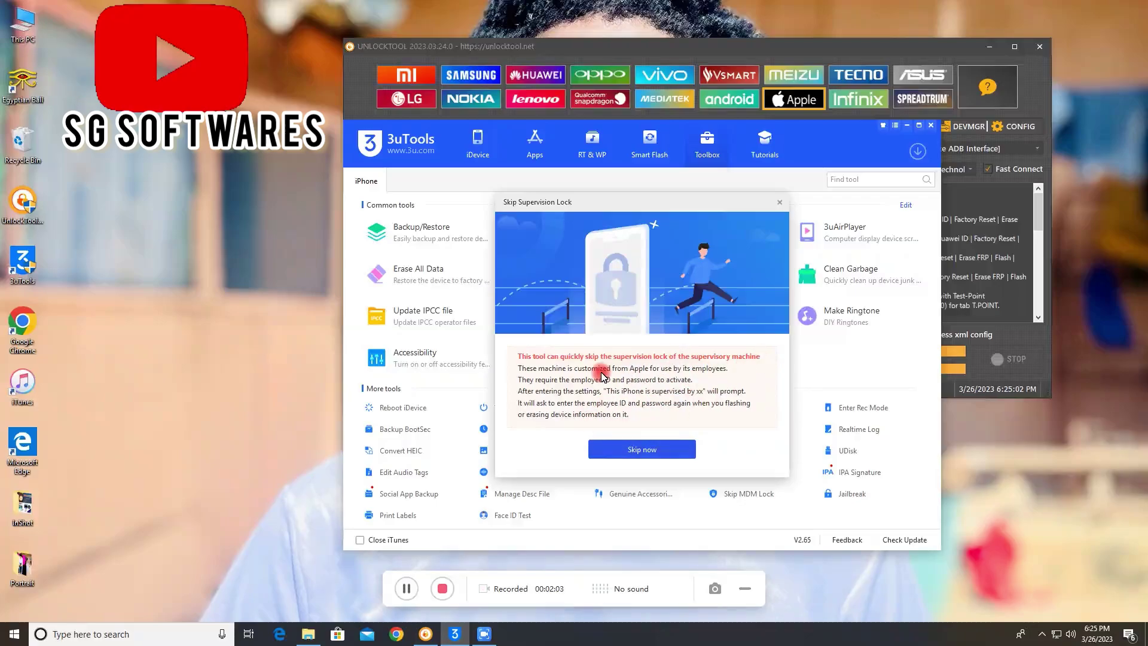
{"action": "left_click", "coordinate": [633, 439]}
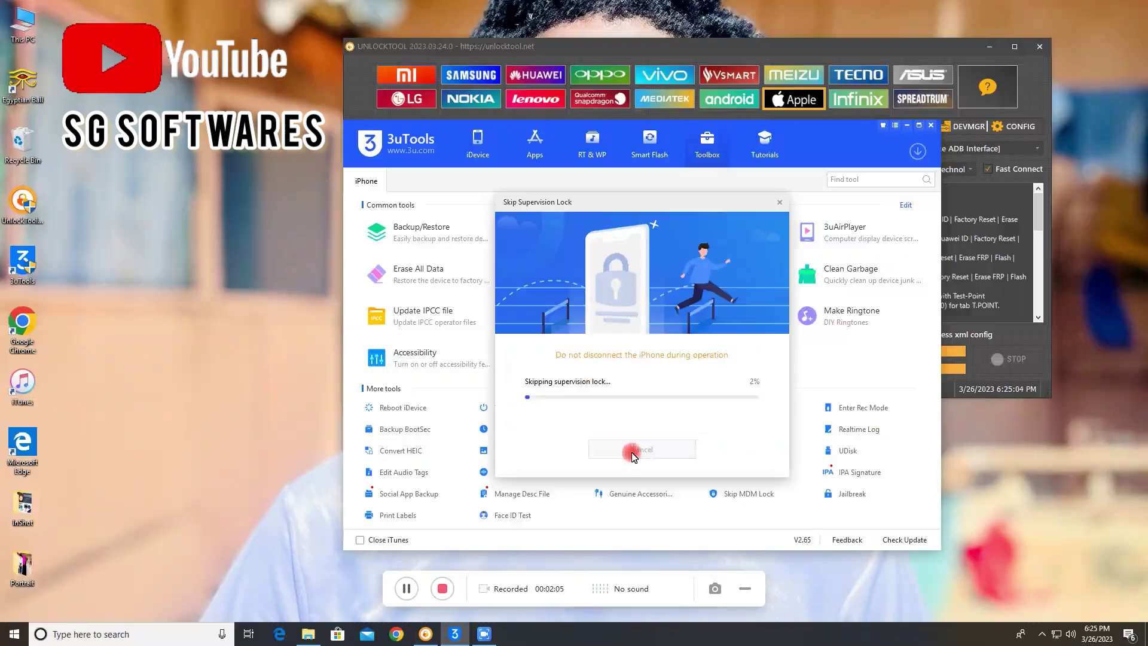